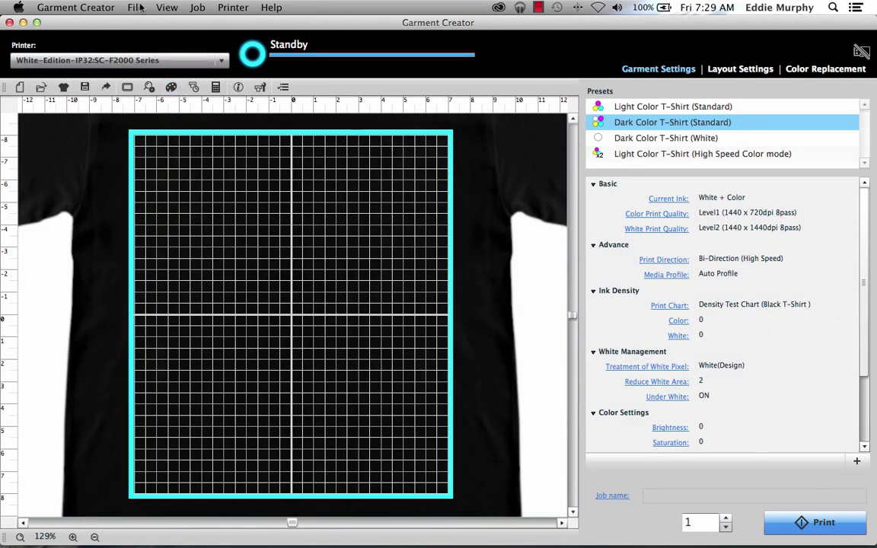
Import the image Soccer_Fan_Black_13x15_DG_06Feb14.tif from the Print Samples folder onto the garment.
{"action": "left_click", "coordinate": [140, 7]}
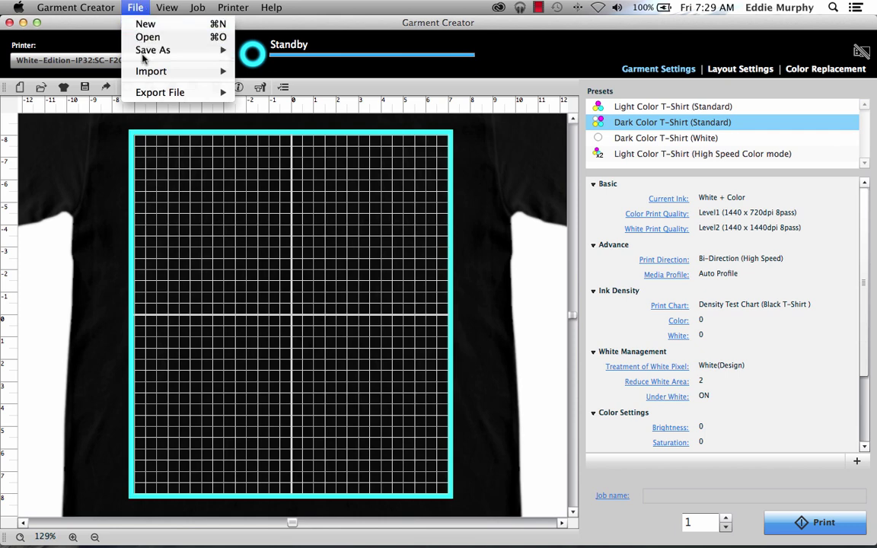
{"action": "mouse_move", "coordinate": [151, 74]}
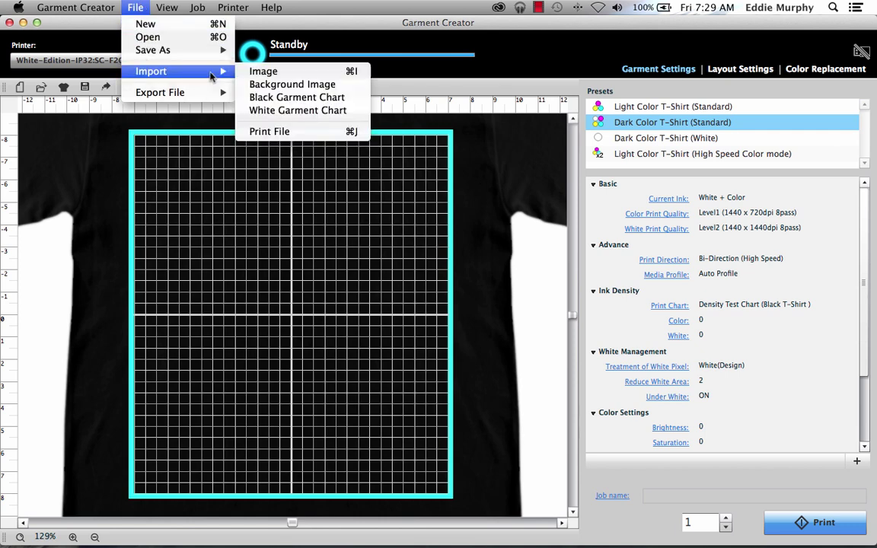
{"action": "left_click", "coordinate": [263, 71]}
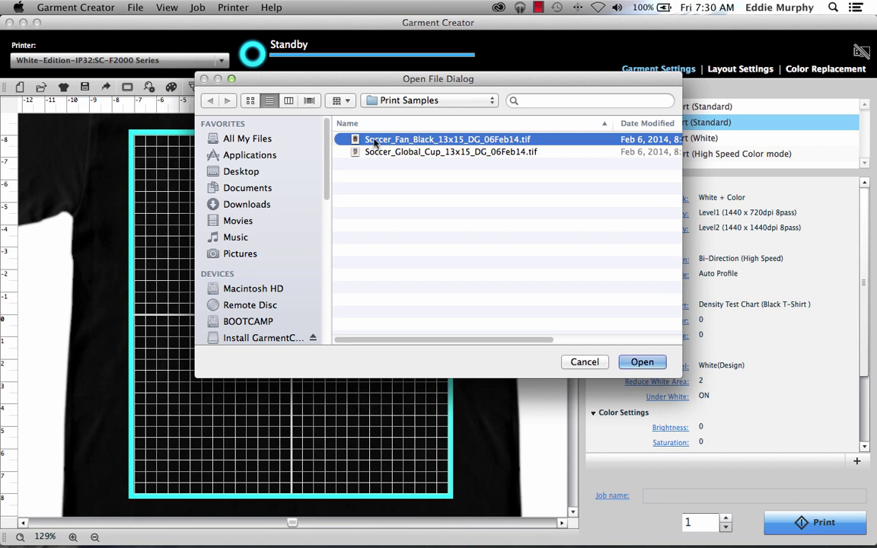
{"action": "left_click", "coordinate": [642, 362]}
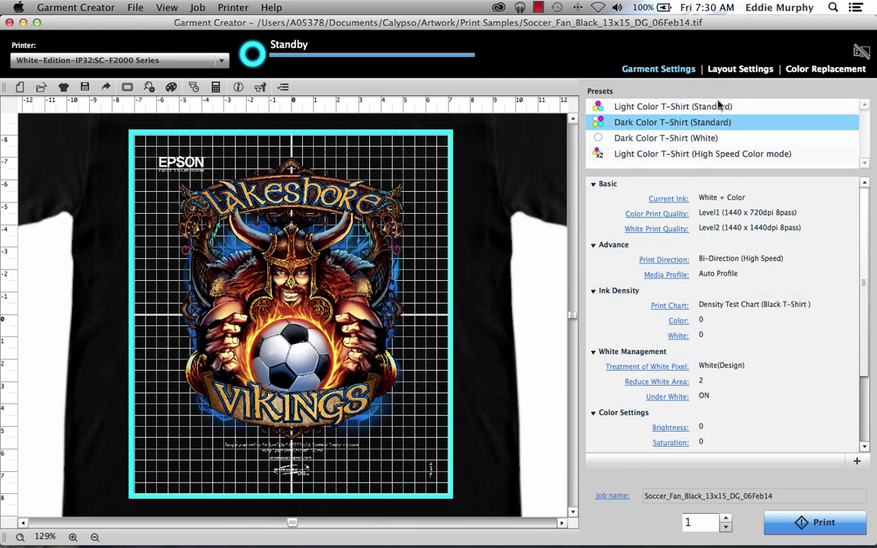
Set the layout alignment to Center, keep the Medium Platen (14"x16"), and fit the image to the platen.
{"action": "left_click", "coordinate": [740, 70]}
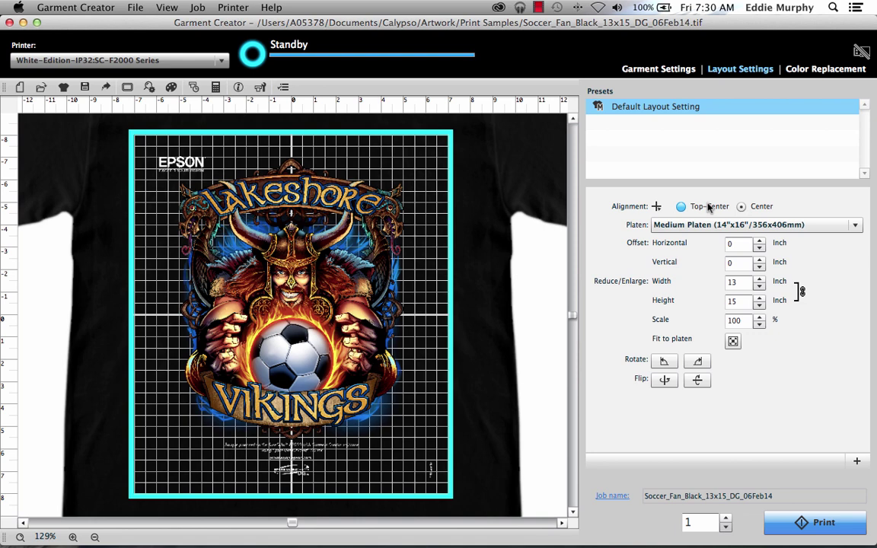
{"action": "left_click", "coordinate": [741, 206]}
{"action": "left_click", "coordinate": [740, 224]}
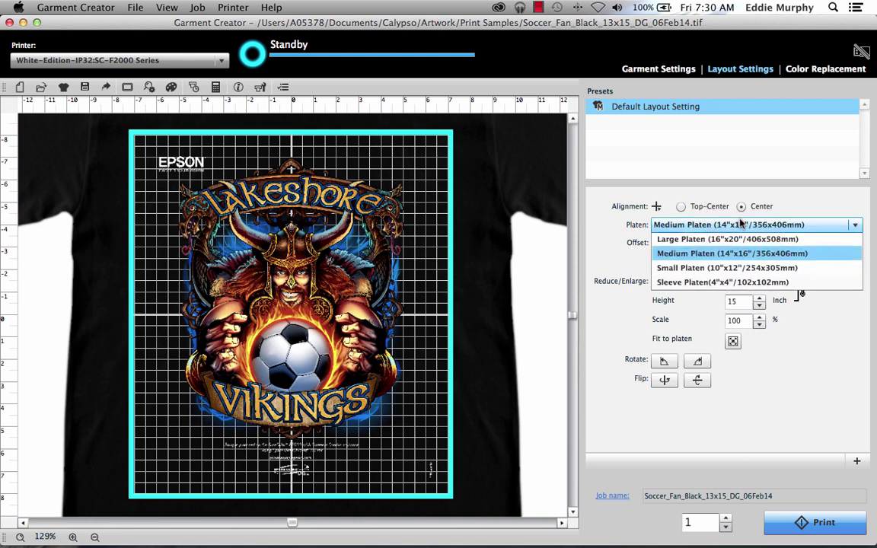
{"action": "left_click", "coordinate": [741, 225]}
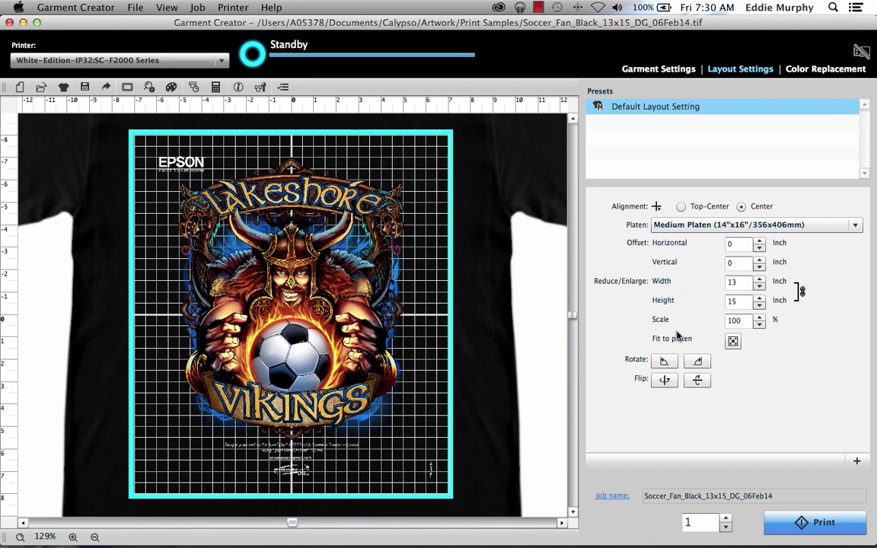
{"action": "left_click", "coordinate": [732, 342]}
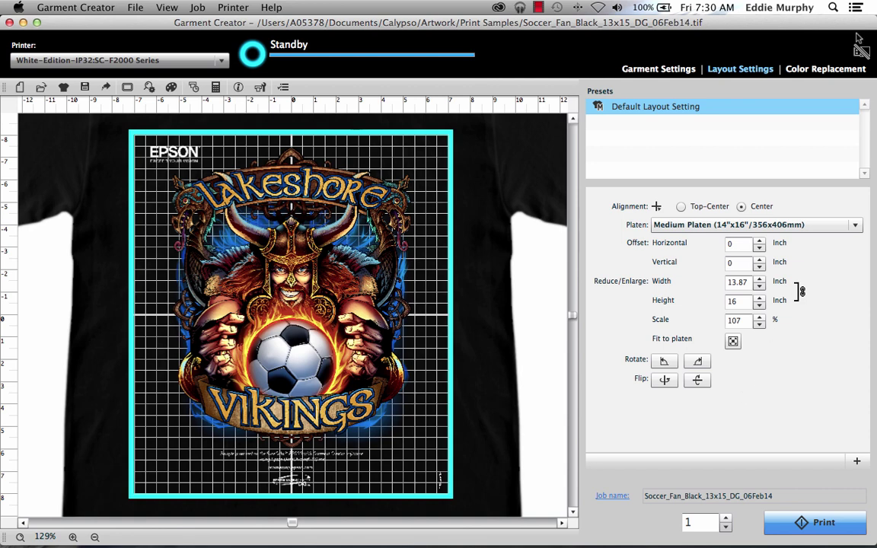
Replace the sampled brown color on the Viking's shoulder with transparent, limited to the neighboring area.
{"action": "left_click", "coordinate": [834, 69]}
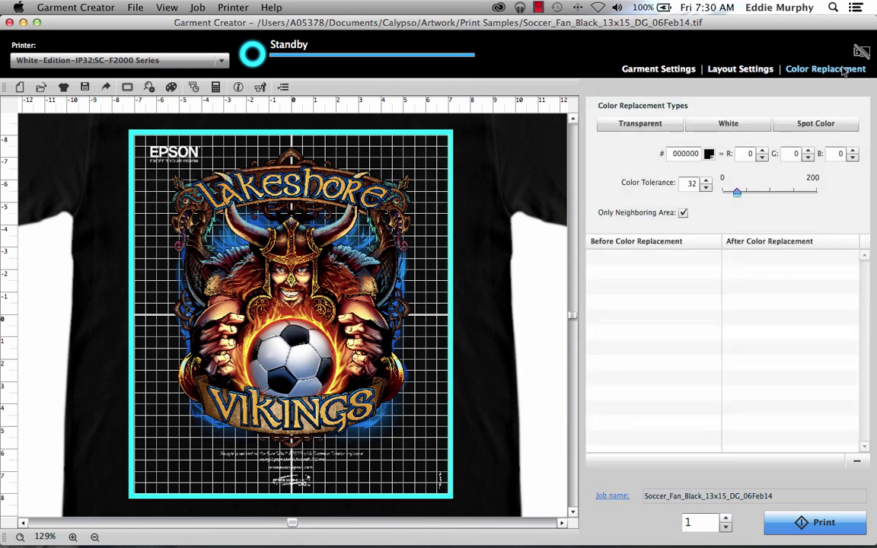
{"action": "left_click", "coordinate": [660, 128]}
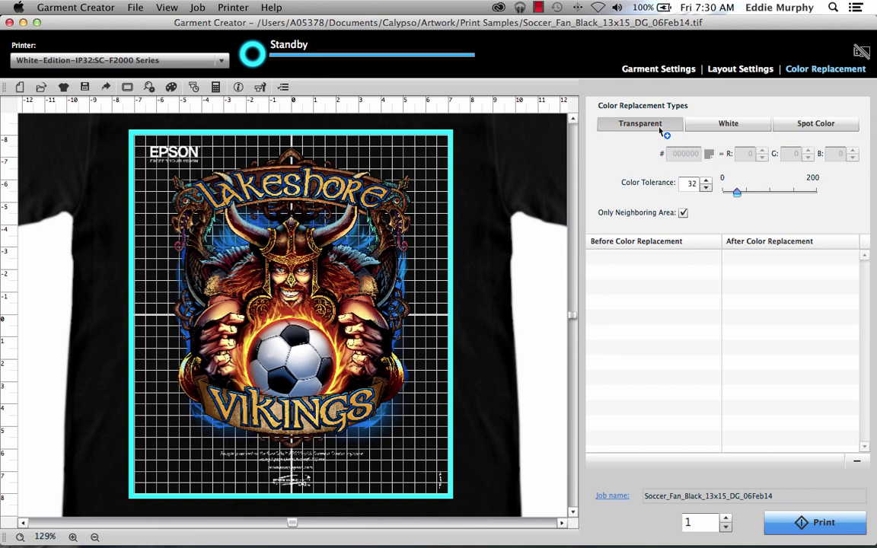
{"action": "left_click", "coordinate": [242, 277]}
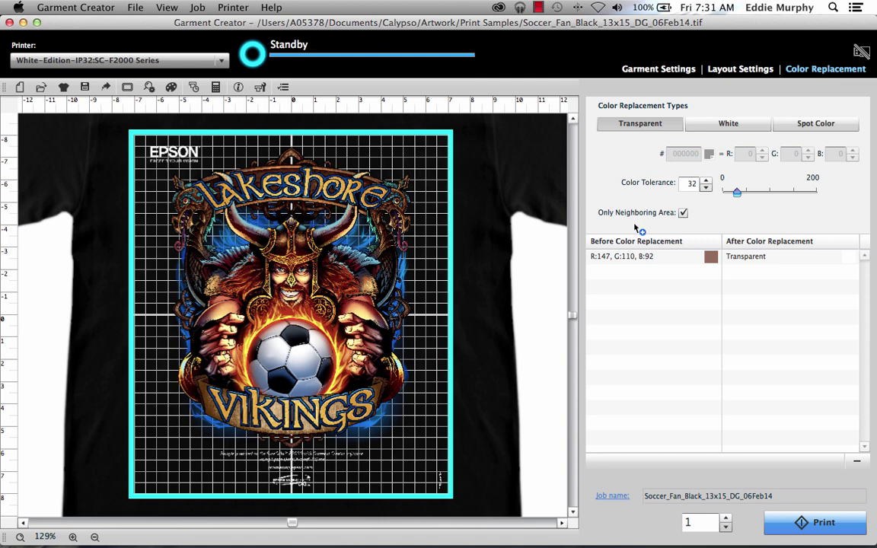
{"action": "left_click", "coordinate": [519, 239]}
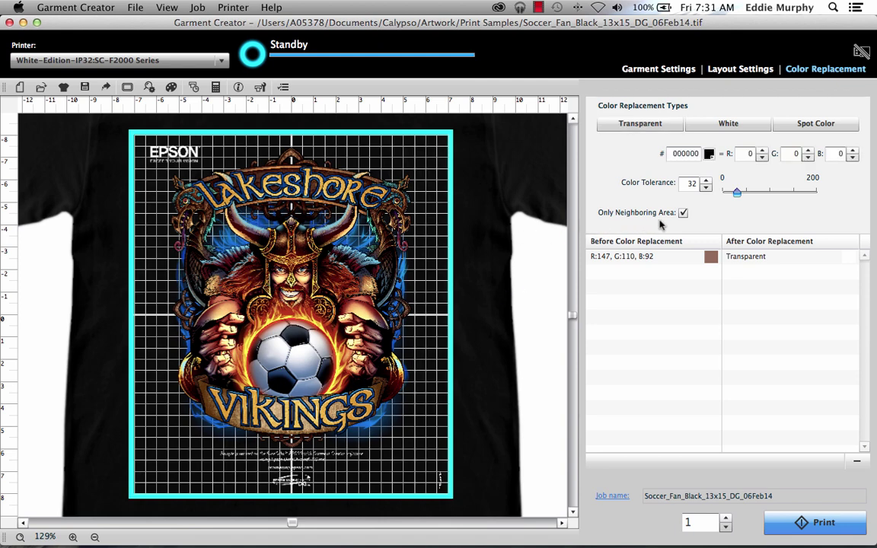
Delete the transparent color replacement entry from the replacement list.
{"action": "left_click", "coordinate": [683, 214]}
{"action": "left_click", "coordinate": [752, 127]}
{"action": "left_click", "coordinate": [786, 127]}
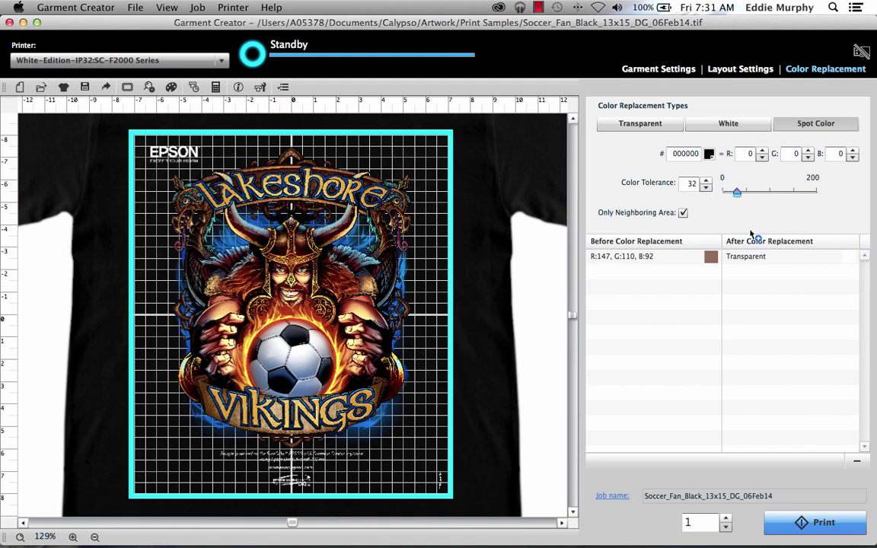
{"action": "left_click", "coordinate": [766, 259]}
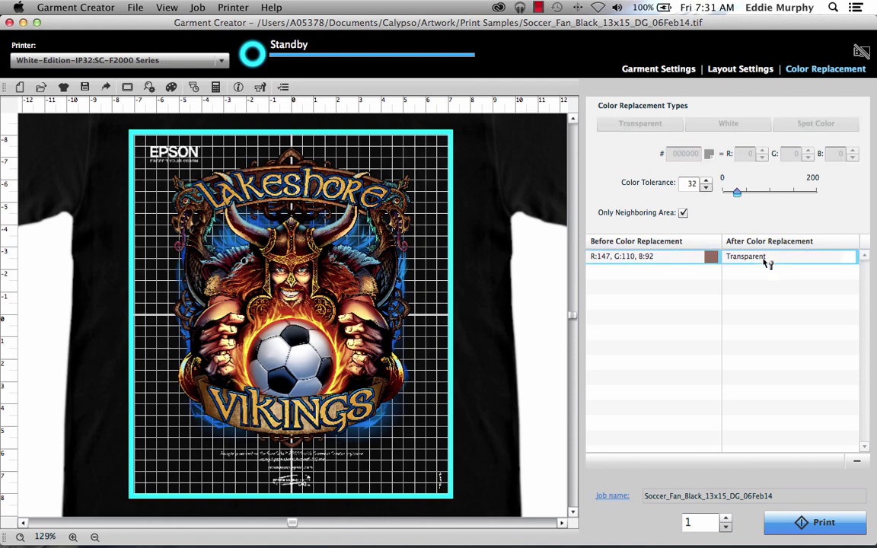
{"action": "left_click", "coordinate": [858, 463]}
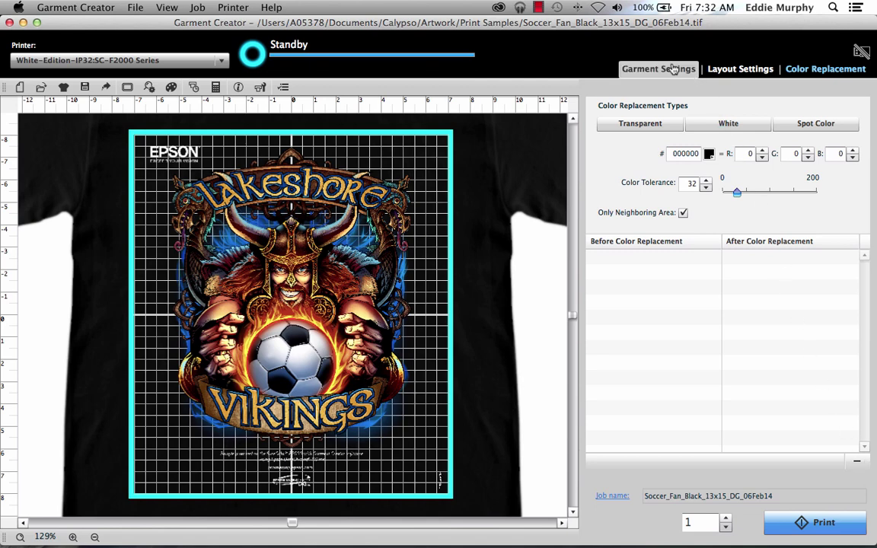
Select the Dark Color T-Shirt (Standard) garment preset and set its white print quality to Level2 (1440 x 1440dpi 8pass).
{"action": "left_click", "coordinate": [673, 69]}
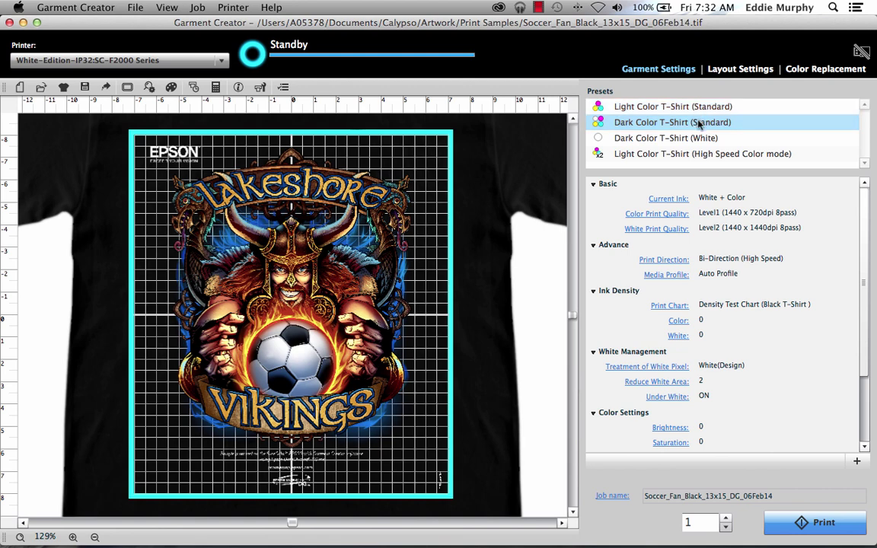
{"action": "left_click", "coordinate": [699, 124]}
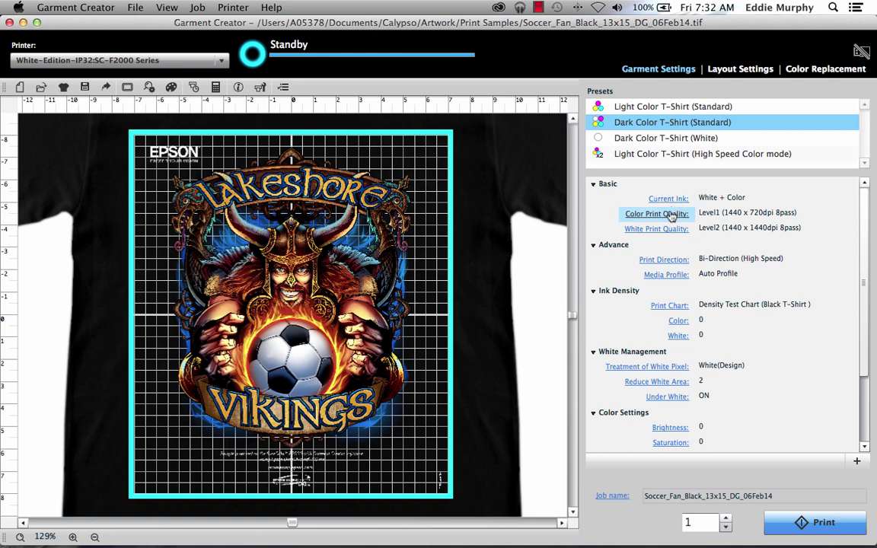
{"action": "left_click", "coordinate": [671, 215]}
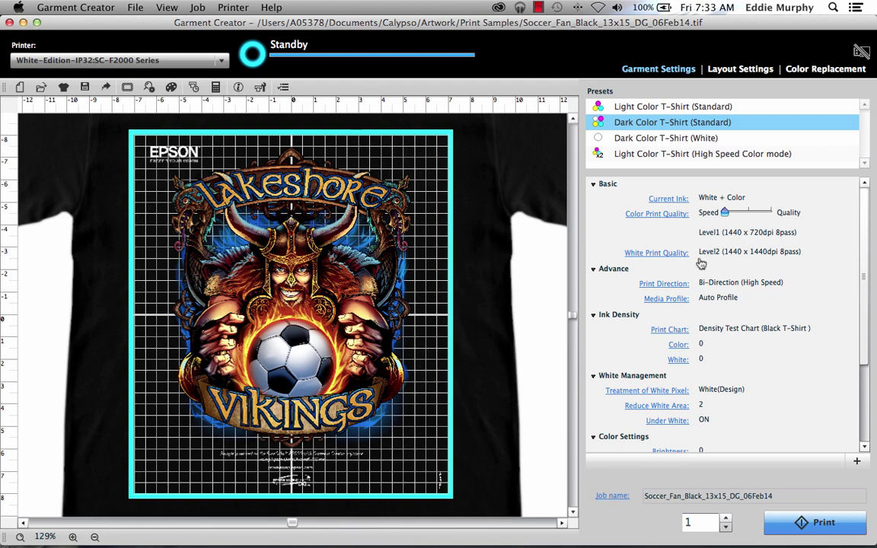
{"action": "left_click", "coordinate": [675, 256]}
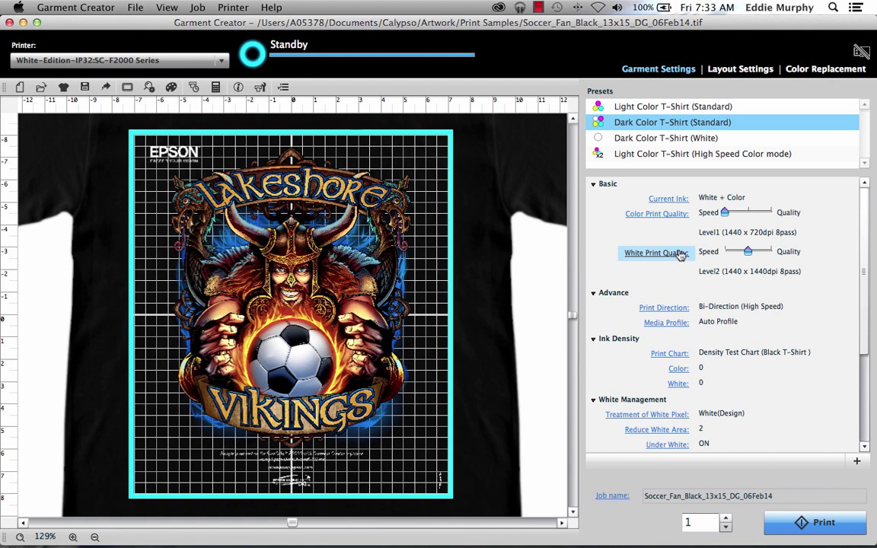
{"action": "left_click", "coordinate": [774, 253]}
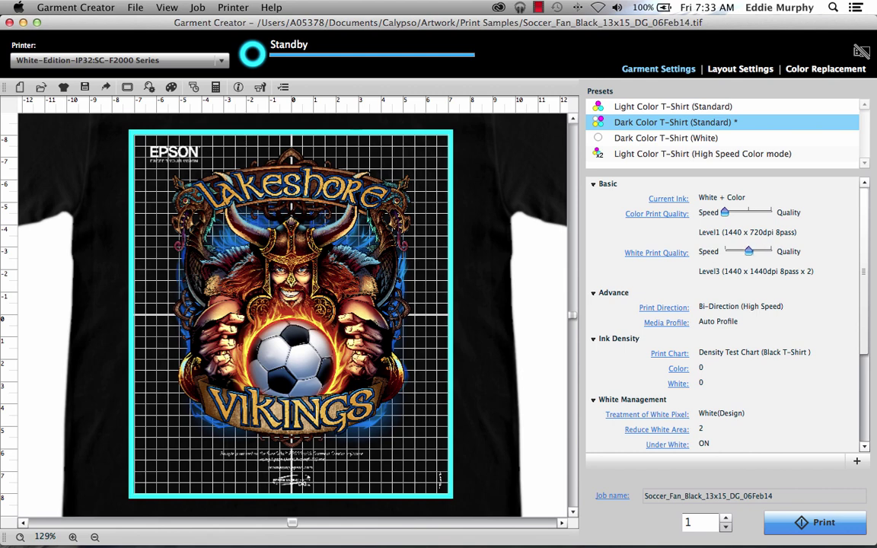
{"action": "left_click", "coordinate": [749, 253]}
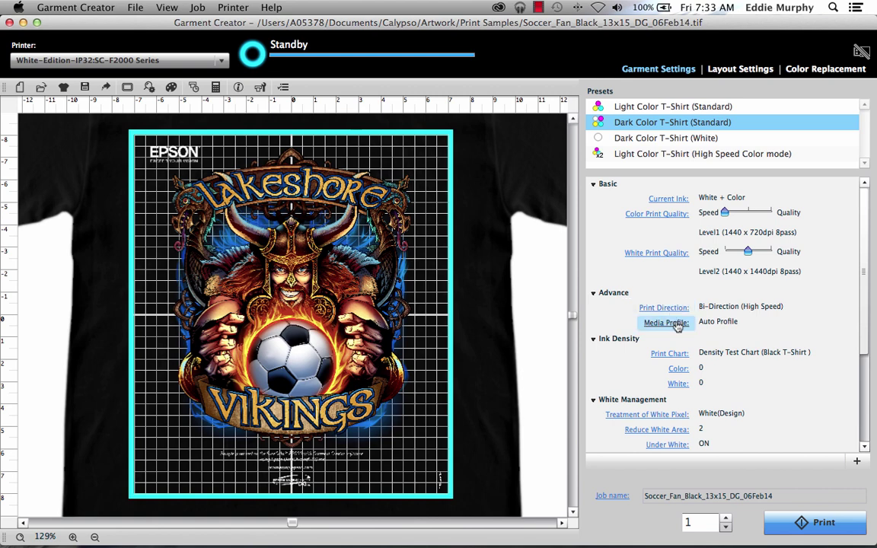
Set the ink density to 25 for color and 50 for white.
{"action": "scroll", "coordinate": [678, 325], "scroll_direction": "down", "scroll_amount": 3}
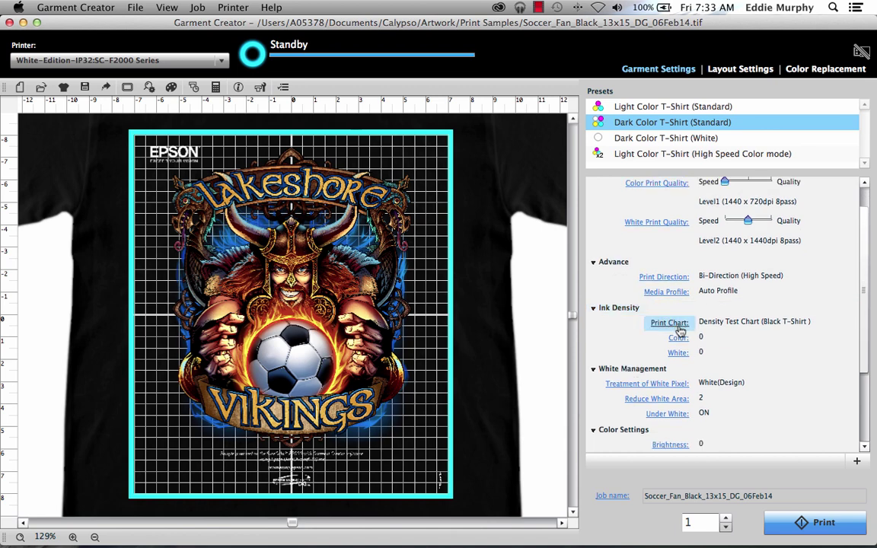
{"action": "left_click", "coordinate": [682, 339]}
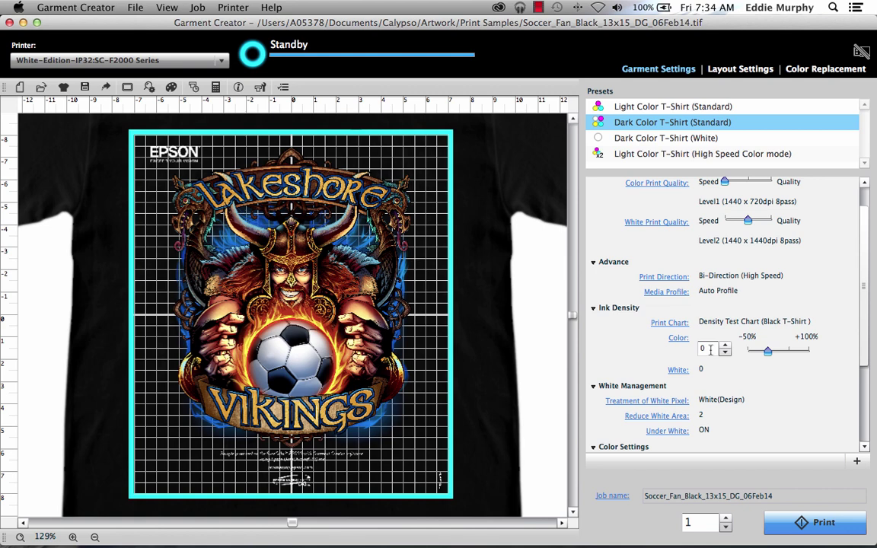
{"action": "left_click", "coordinate": [711, 349]}
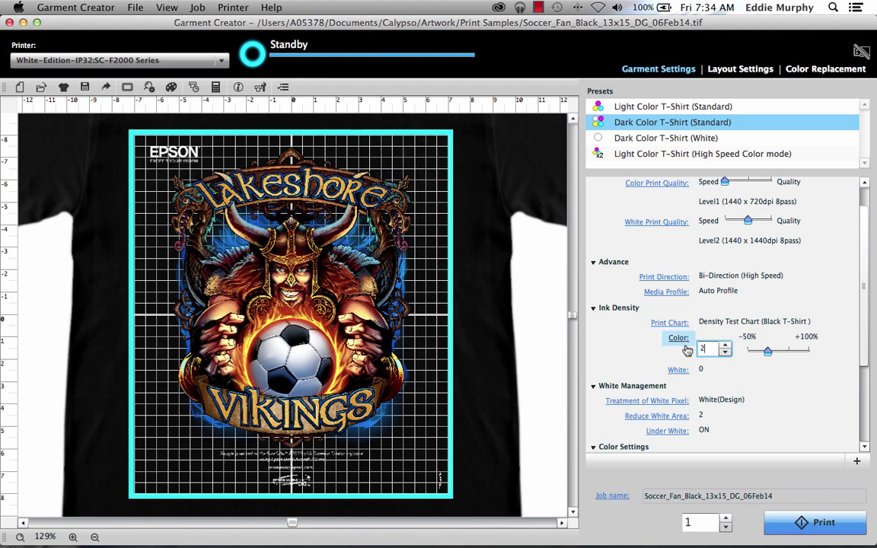
{"action": "type", "text": "25"}
{"action": "key", "text": "Return"}
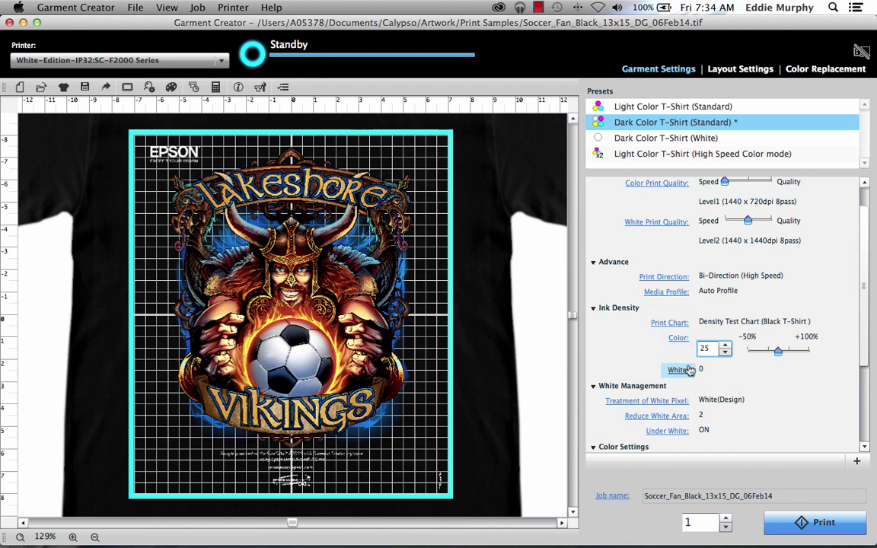
{"action": "left_click", "coordinate": [689, 370]}
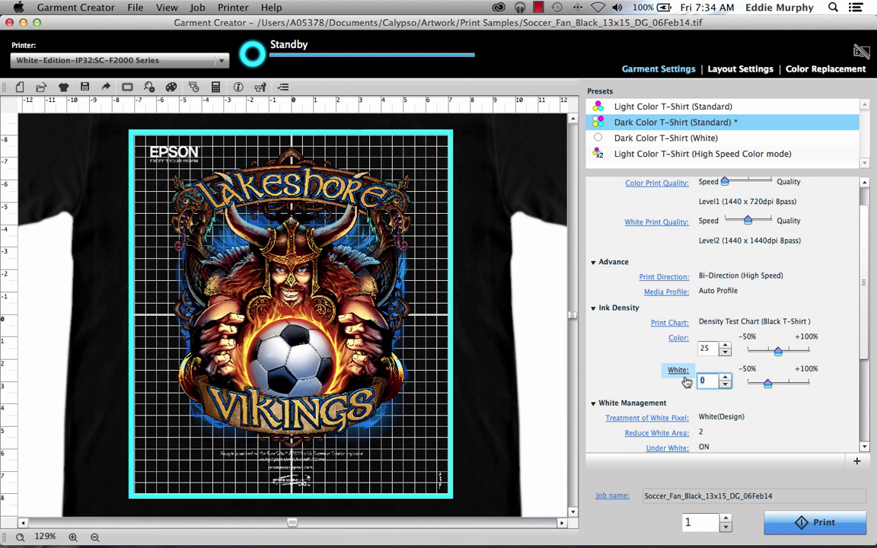
{"action": "type", "text": "50"}
{"action": "key", "text": "Return"}
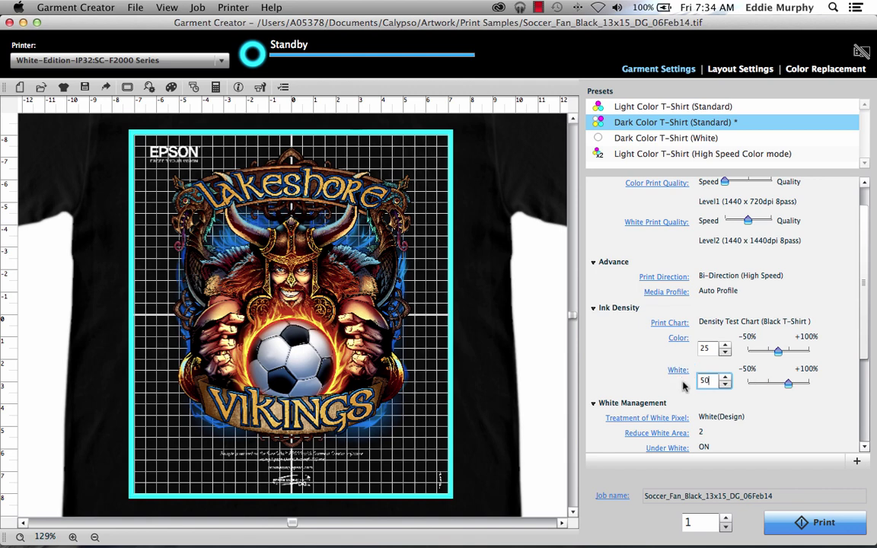
Set Reduce White Area to 4 in the white management settings.
{"action": "scroll", "coordinate": [689, 404], "scroll_direction": "down", "scroll_amount": 3}
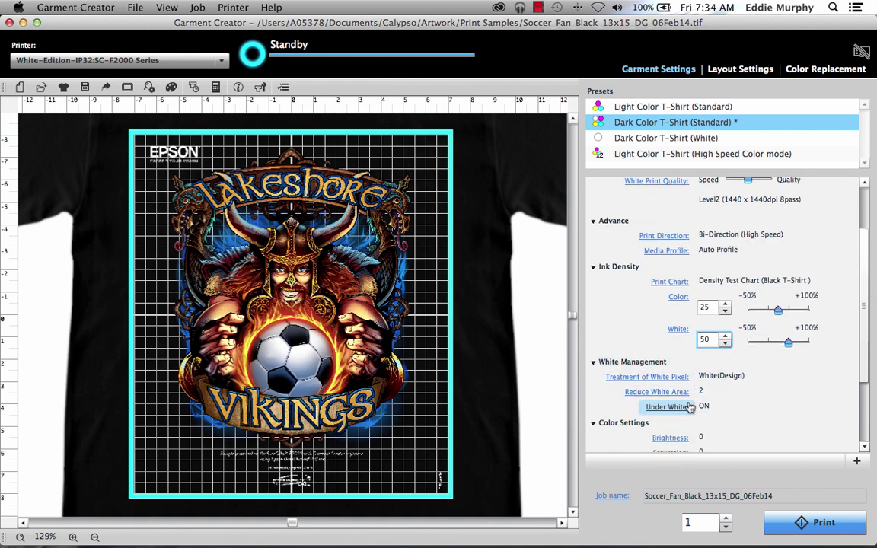
{"action": "scroll", "coordinate": [690, 408], "scroll_direction": "down", "scroll_amount": 1}
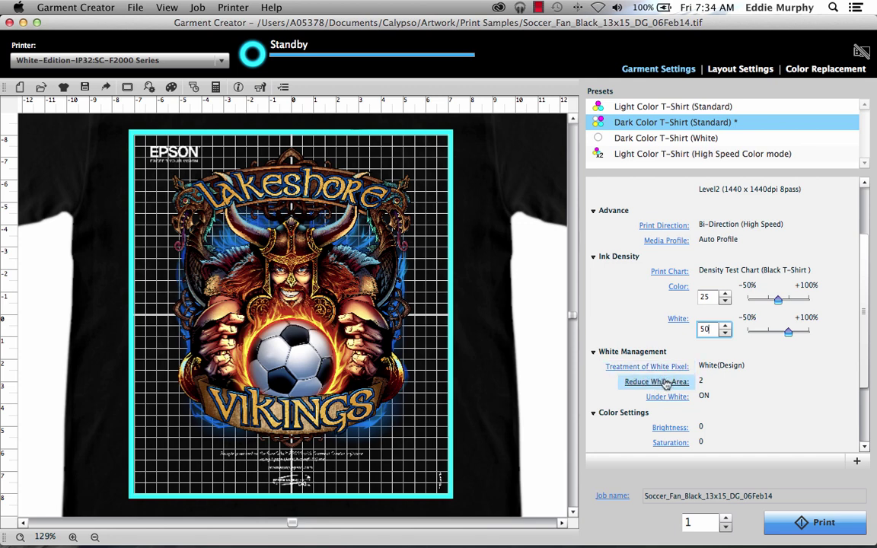
{"action": "left_click", "coordinate": [664, 384]}
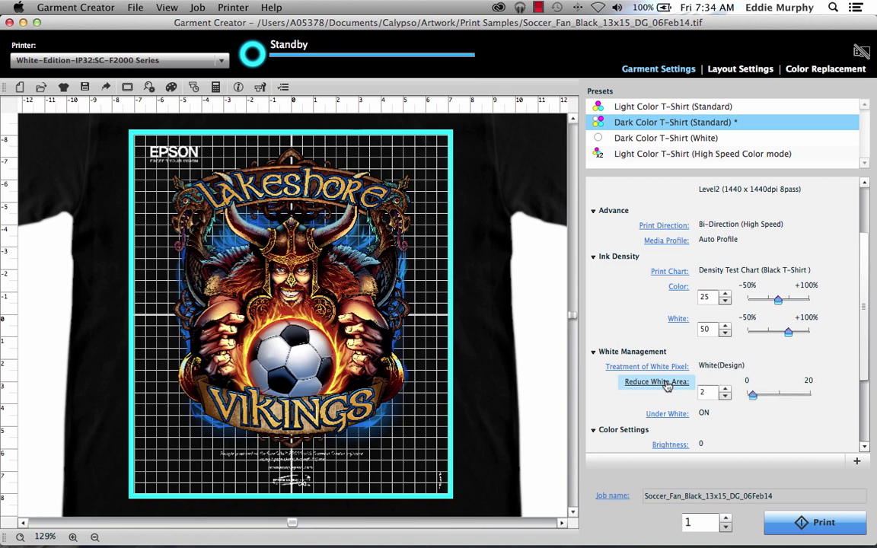
{"action": "key", "text": "Tab"}
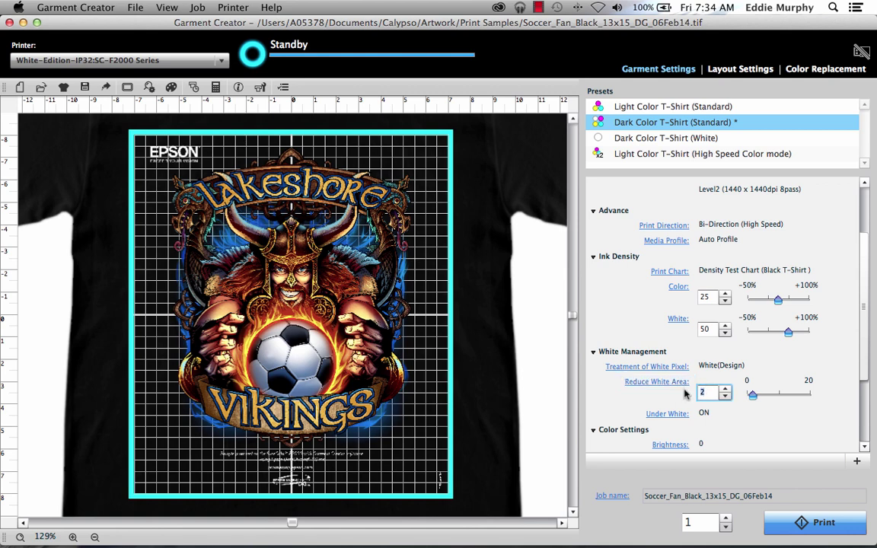
{"action": "type", "text": "4"}
{"action": "key", "text": "Return"}
Set the color saturation to 3 and start printing the job.
{"action": "scroll", "coordinate": [694, 400], "scroll_direction": "down", "scroll_amount": 3}
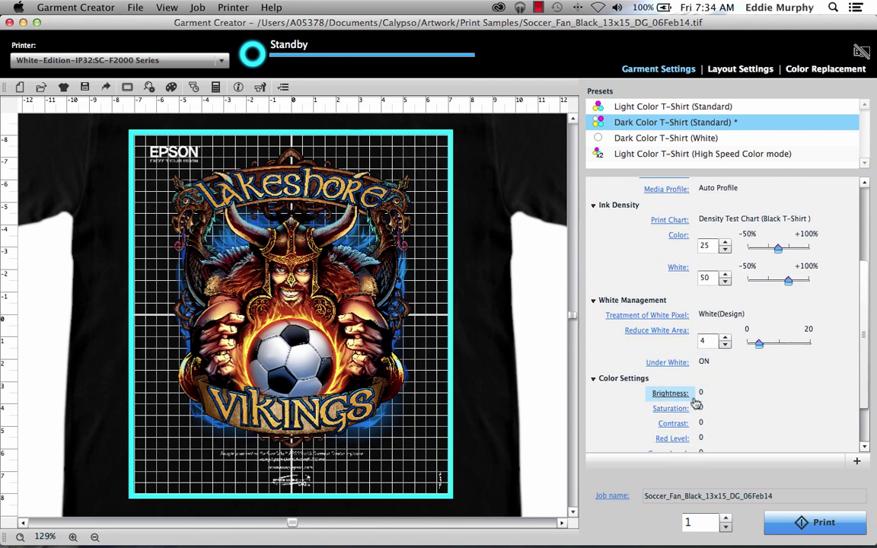
{"action": "scroll", "coordinate": [697, 405], "scroll_direction": "down", "scroll_amount": 3}
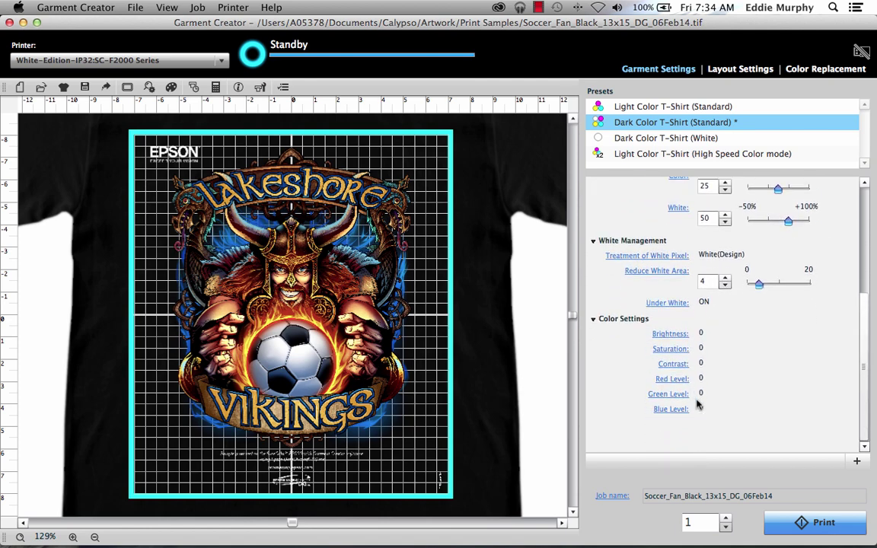
{"action": "left_click", "coordinate": [664, 349]}
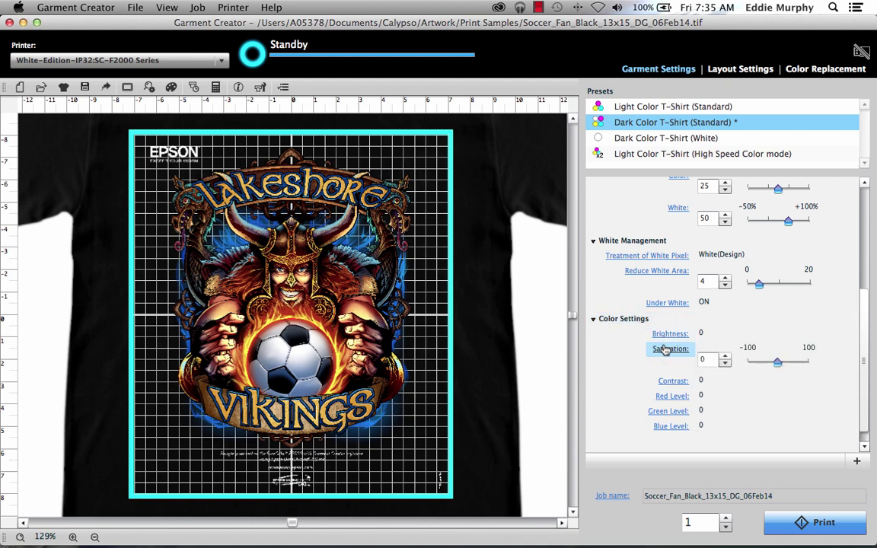
{"action": "left_click", "coordinate": [709, 359]}
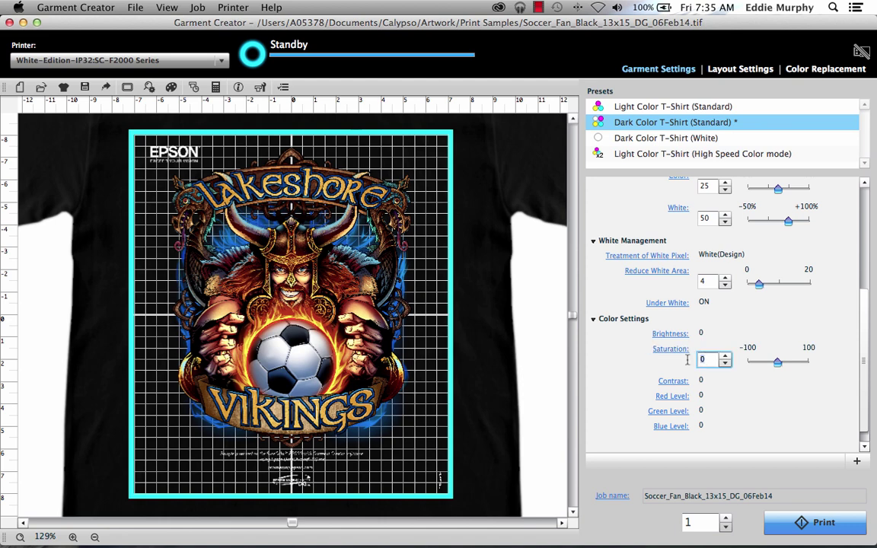
{"action": "type", "text": "3"}
{"action": "key", "text": "Return"}
{"action": "left_click", "coordinate": [801, 523]}
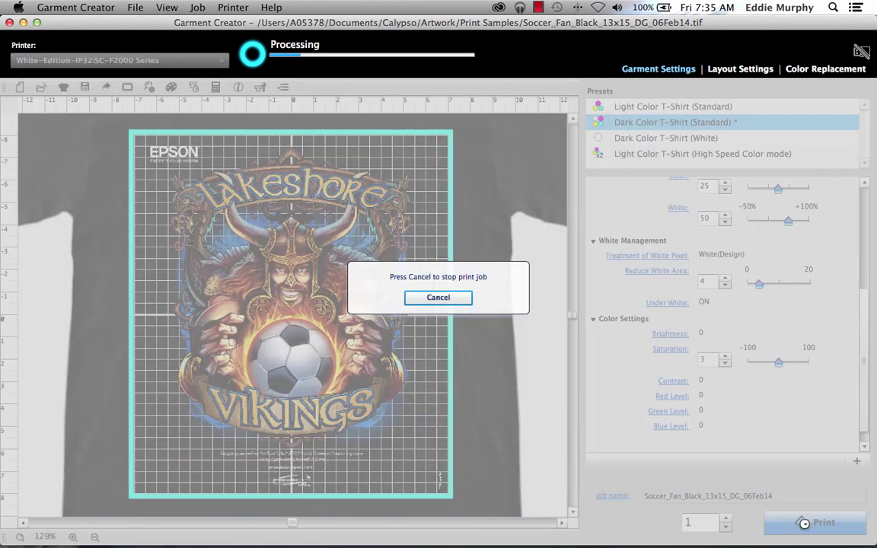